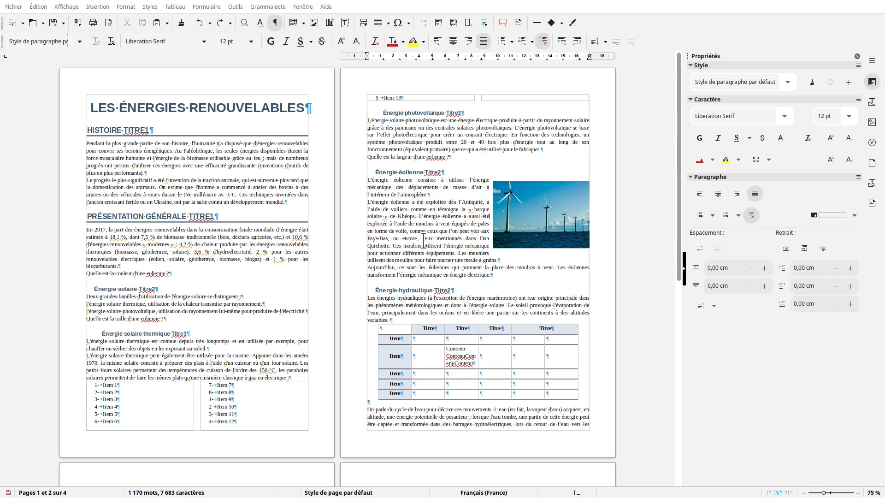
Add a header to the default page style and enter "Chapitre" in it.
click(235, 125)
click(233, 90)
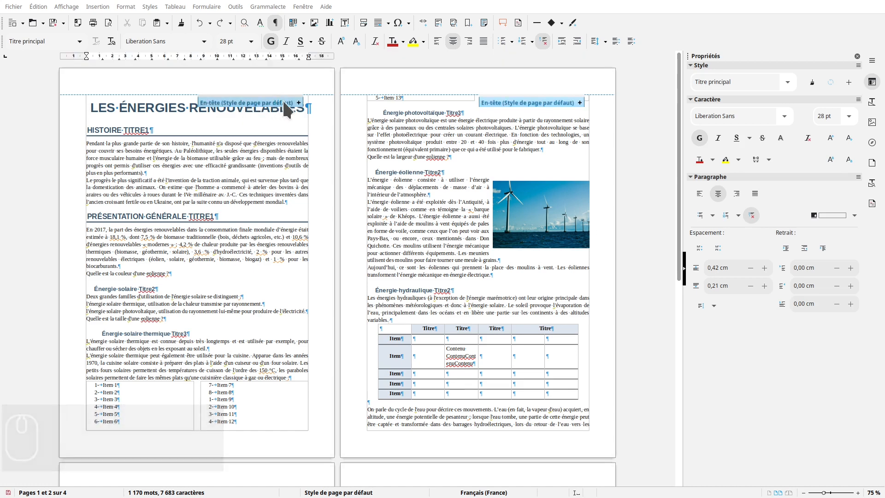
click(299, 102)
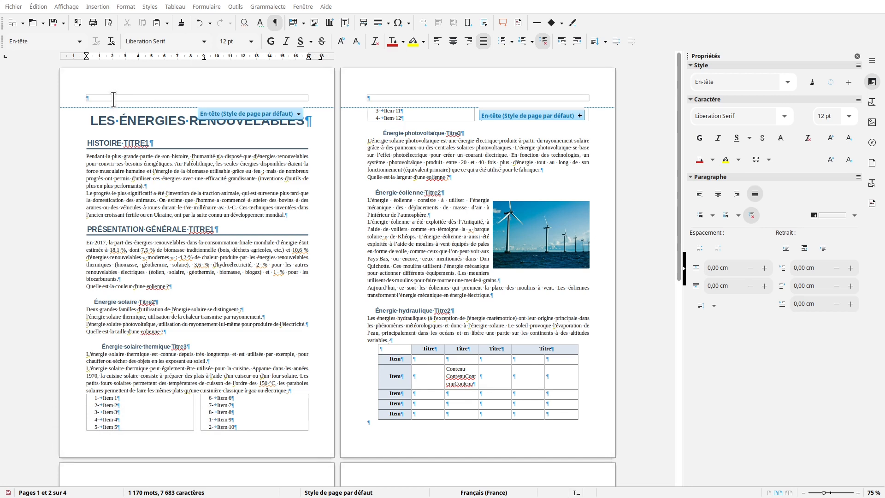
text(Chap)
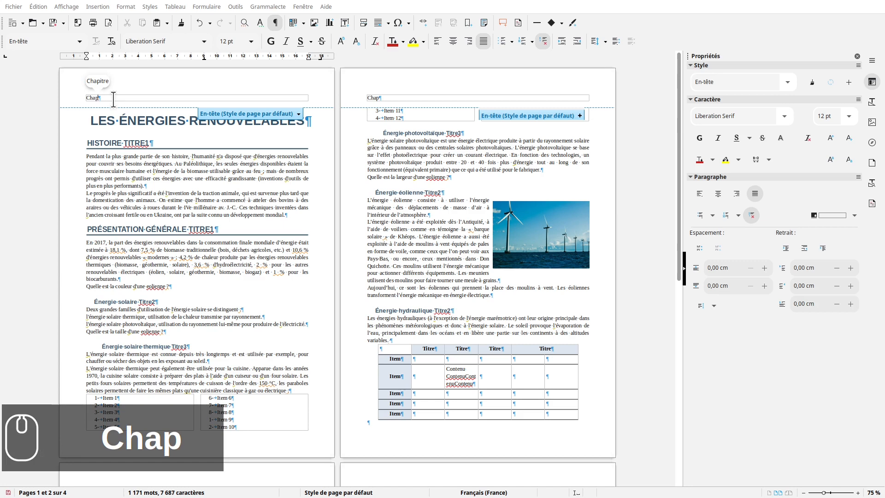
text(itre)
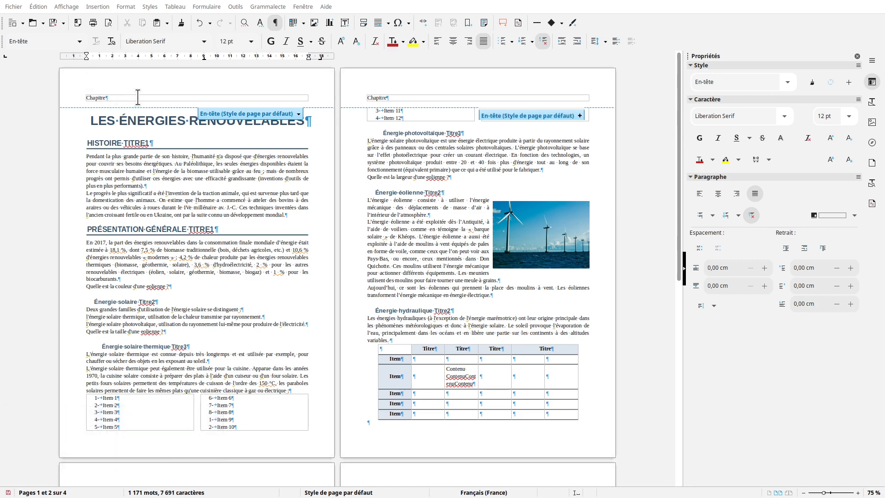
Add a footer to the default page style and enter "Entité" at its start.
click(248, 442)
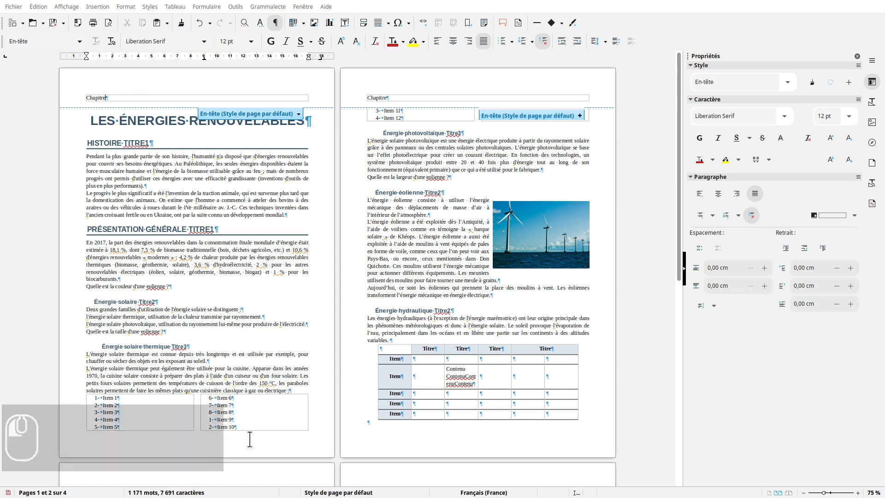
click(298, 424)
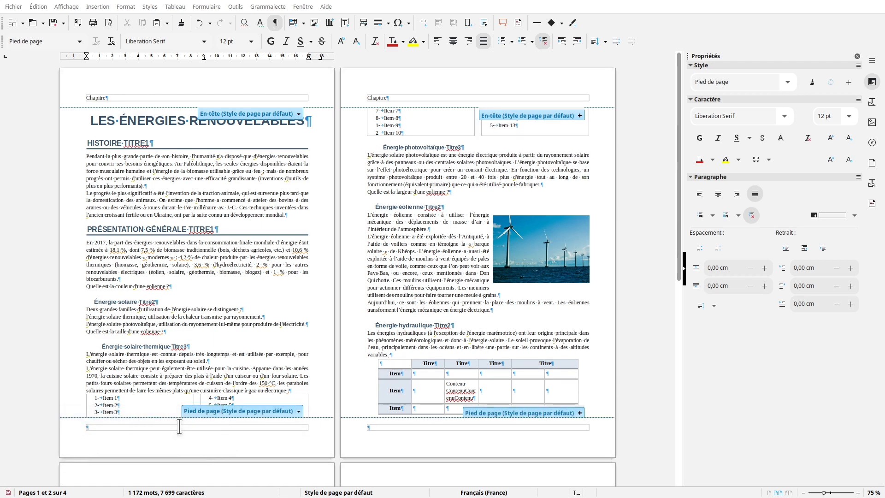
ctrl+scroll(222, 376, up, 2)
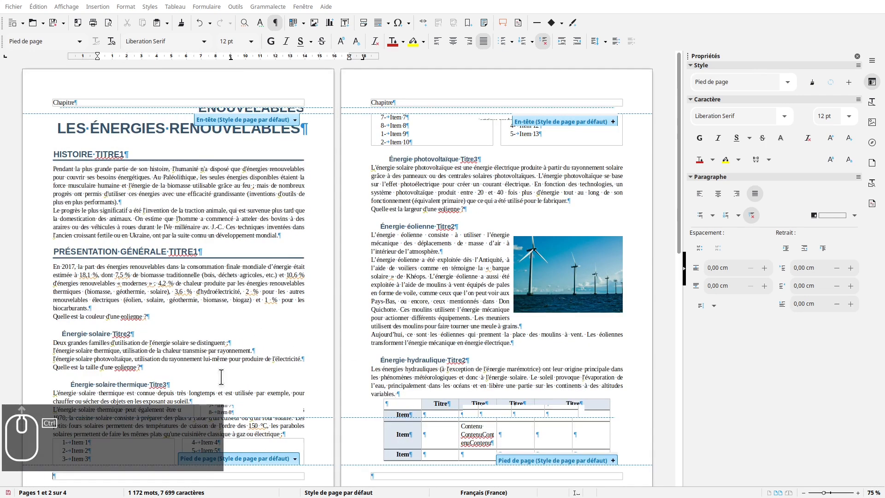
ctrl+scroll(221, 373, up, 1)
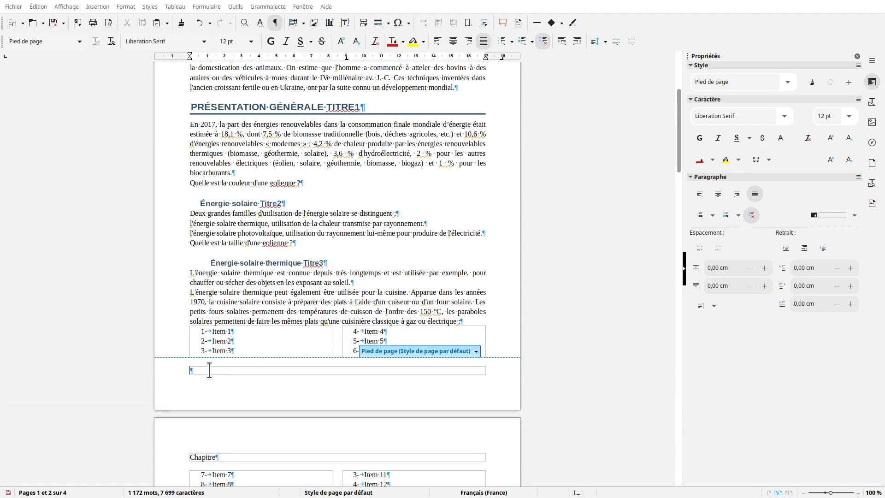
key(shift)
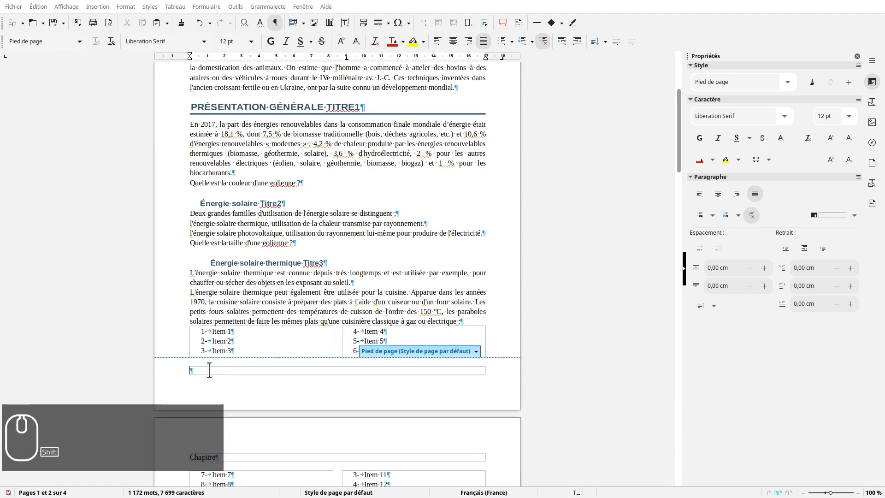
text(Entr)
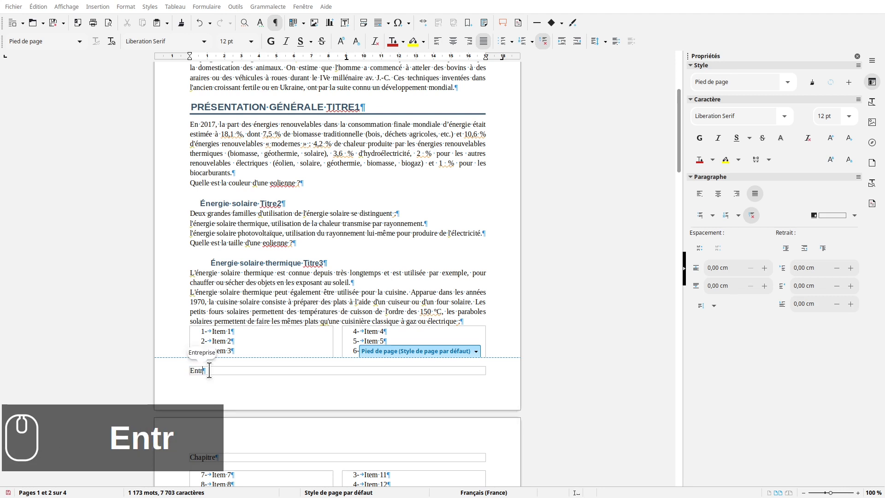
key(BackSpace)
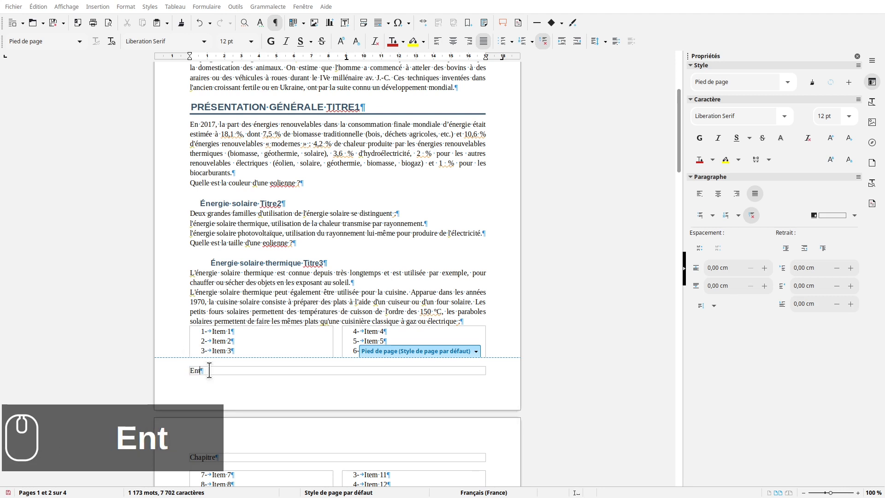
text(ité)
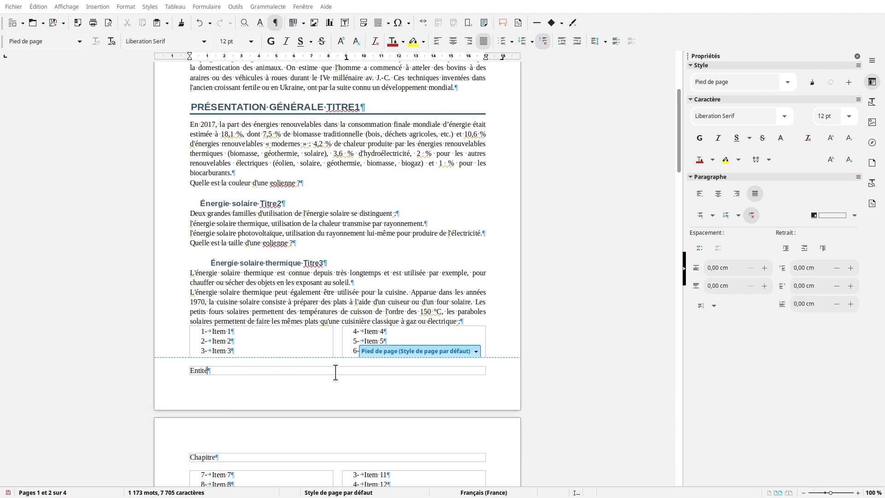
Insert the page number and the total page count, separated by " / ", at the footer's centre tab stop.
key(Tab)
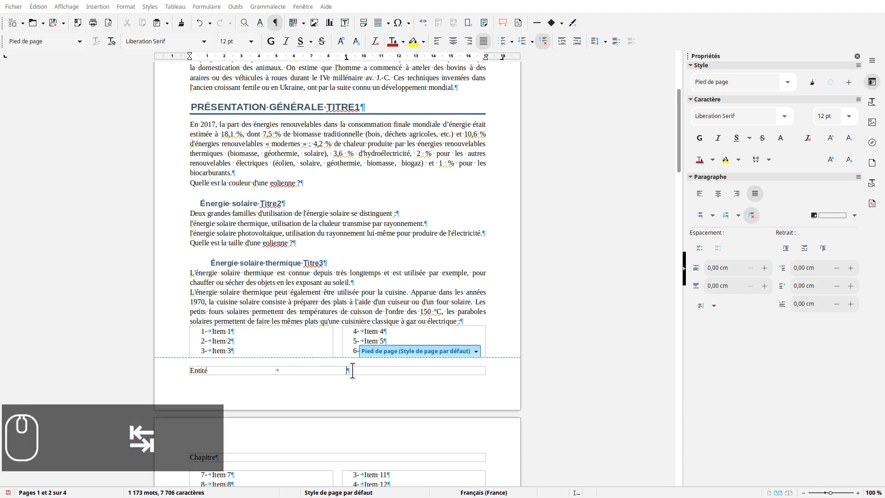
click(475, 351)
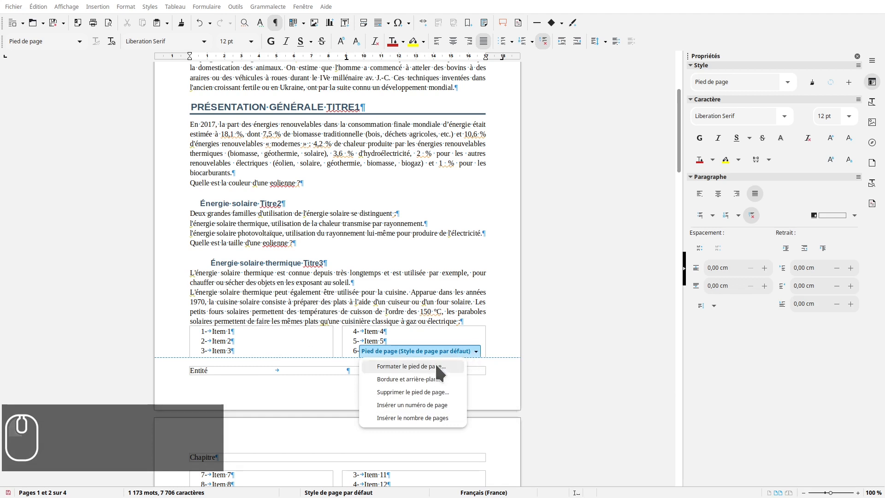
click(426, 405)
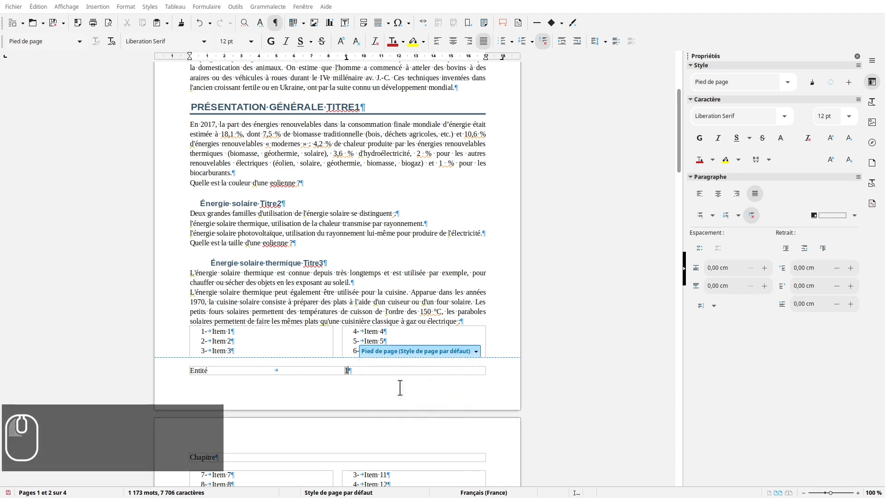
text(/)
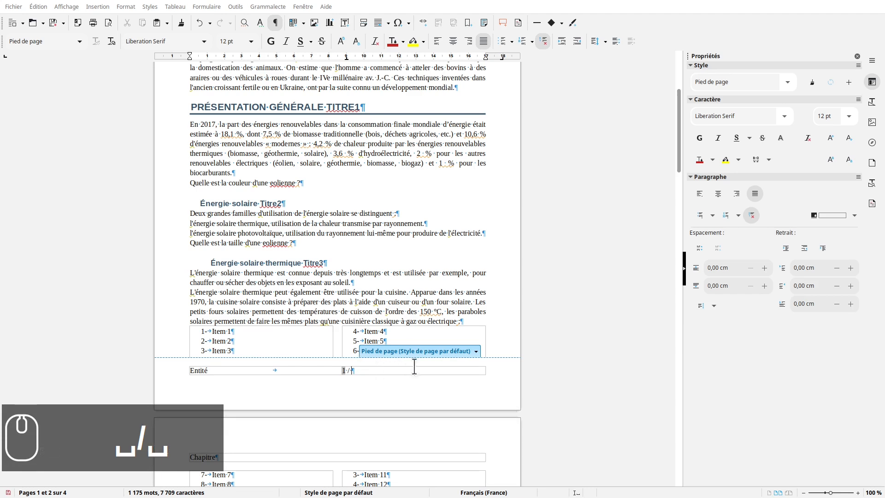
click(472, 348)
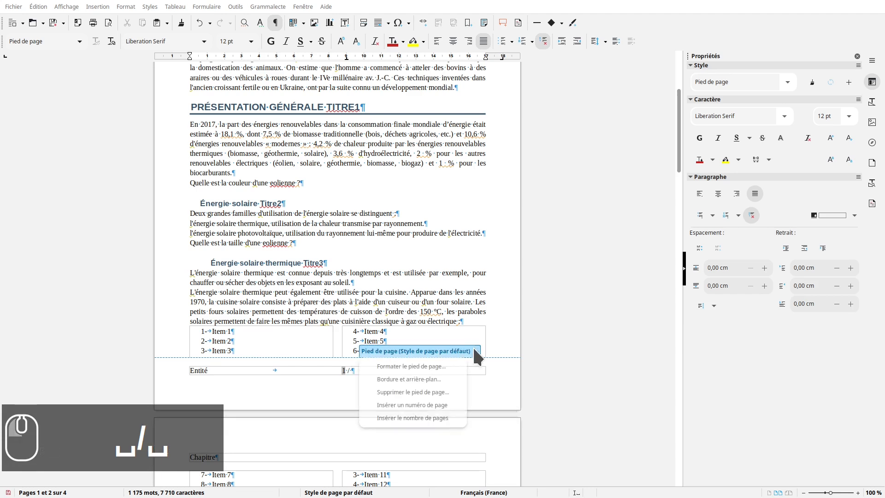
click(428, 417)
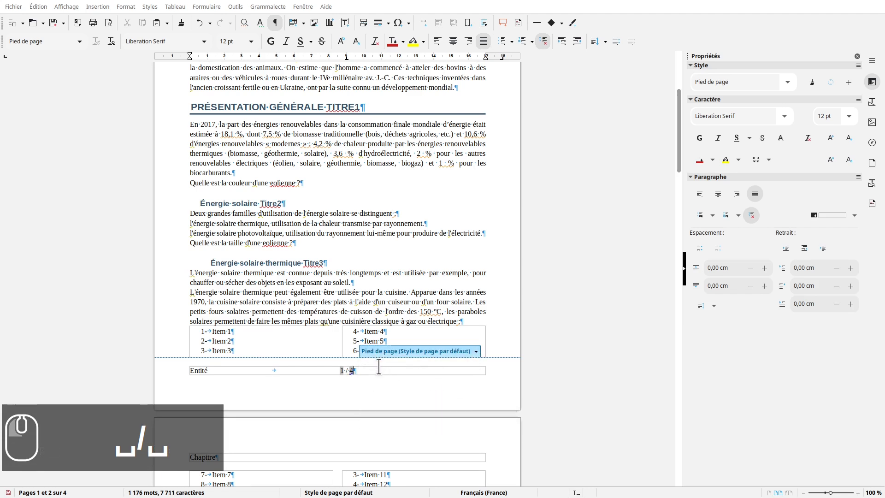
Add the word "Service" at the footer's right-aligned tab stop.
key(Tab)
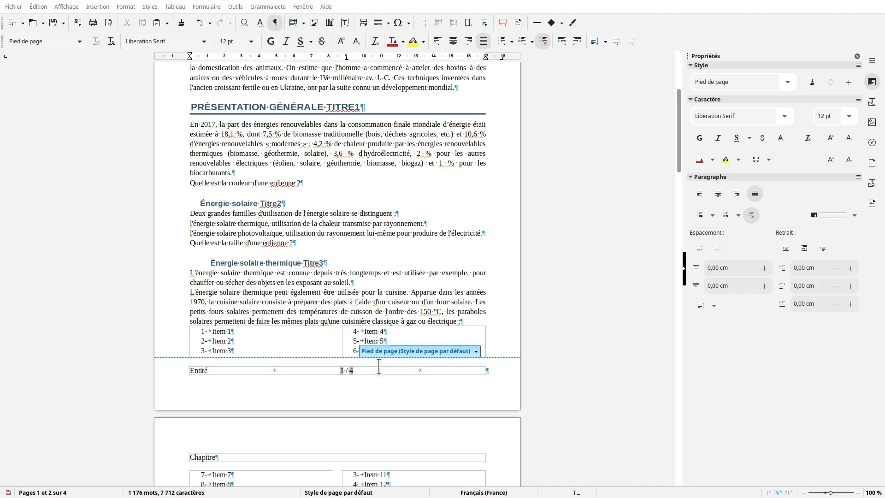
text(Seri)
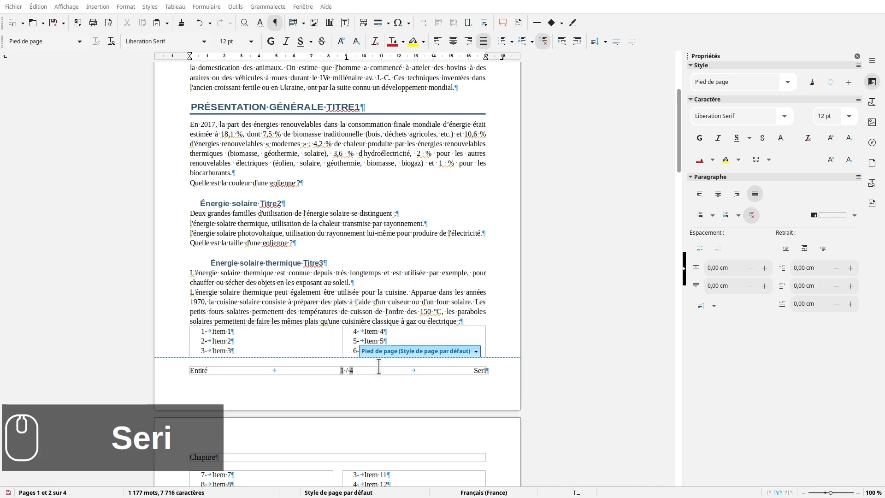
key(BackSpace)
text(vo)
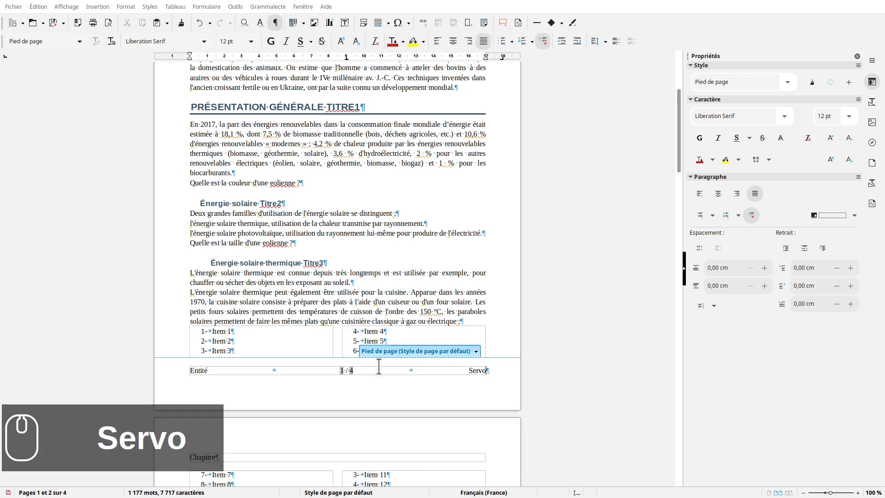
key(BackSpace)
text(ice)
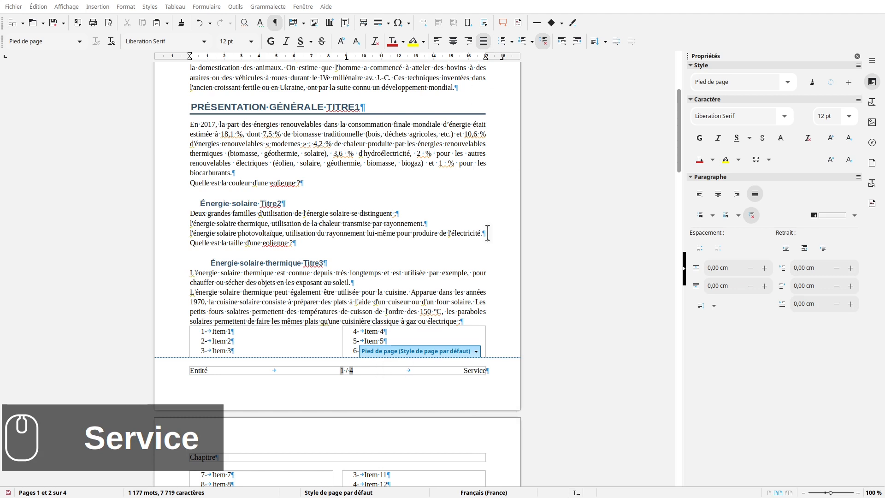
Replace "Service" in the footer with the suggested correction "Services".
click(555, 309)
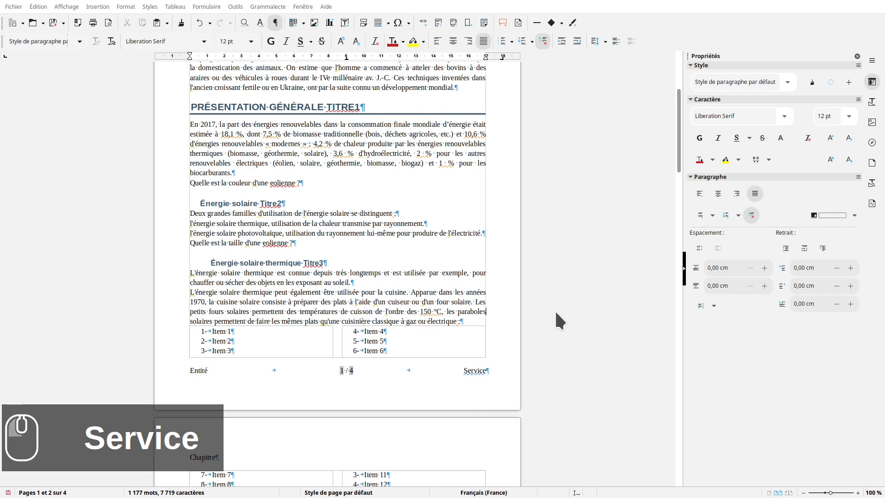
right_click(474, 369)
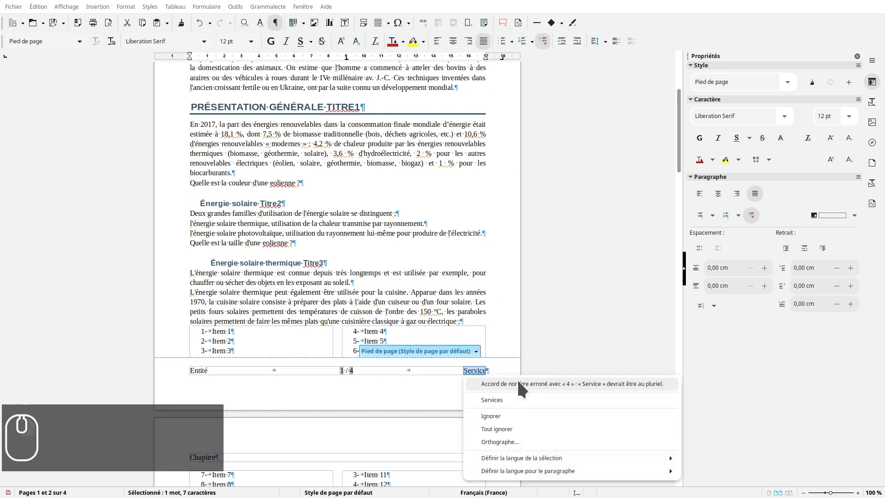
click(508, 399)
Look through the paragraph, character and frame style categories, ending on the list of page styles.
scroll(397, 235, up, 5)
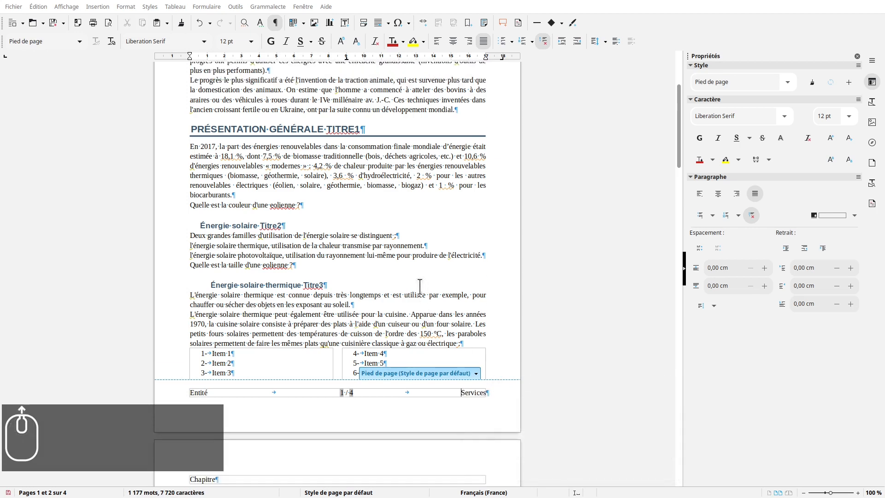
scroll(397, 235, up, 2)
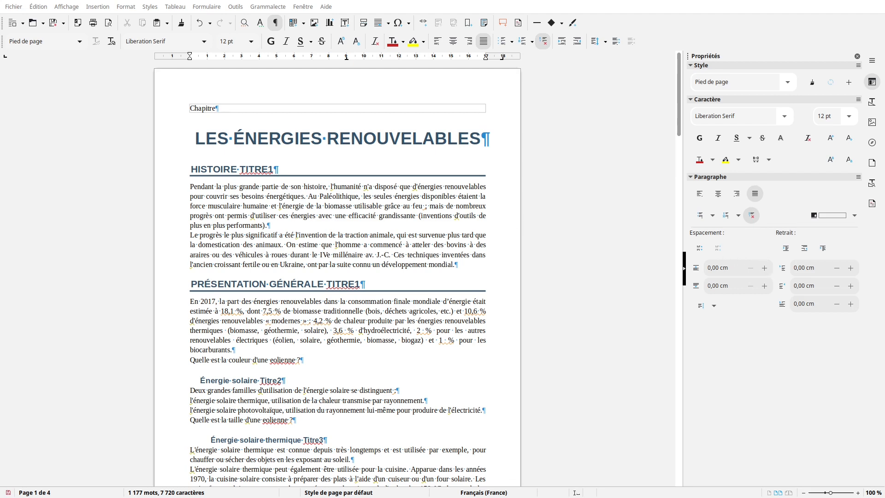
click(873, 103)
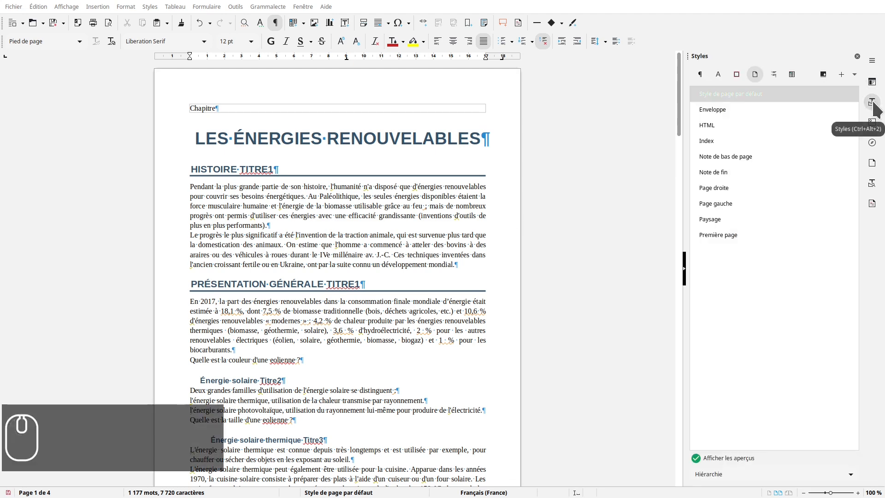
click(700, 74)
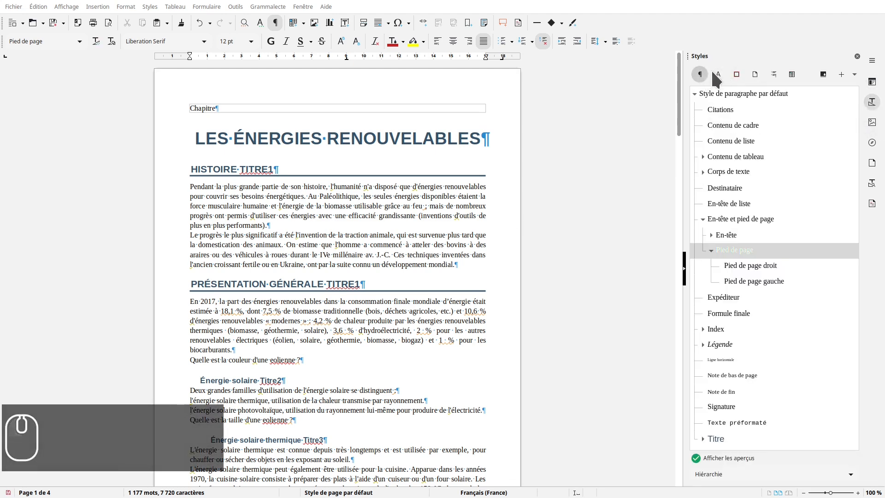
click(718, 74)
click(736, 75)
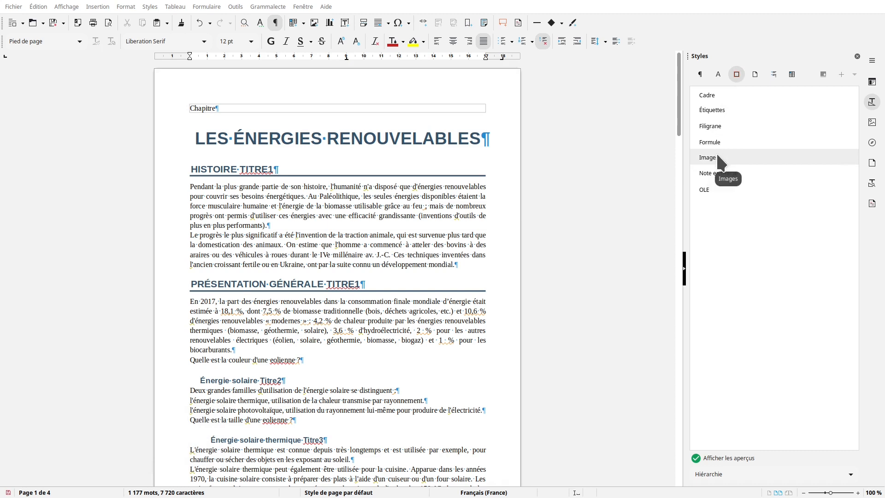
click(756, 75)
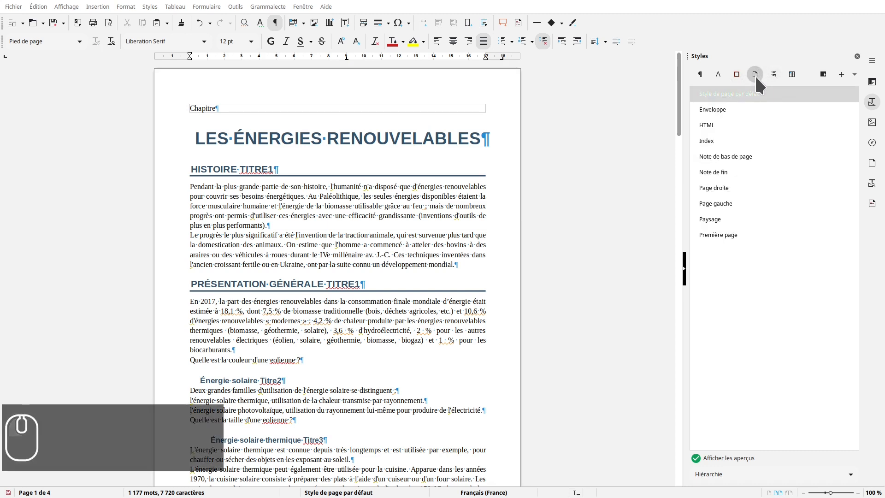
Open the default page style for editing and review its footer and header settings, ending on the paper format and margins.
right_click(727, 92)
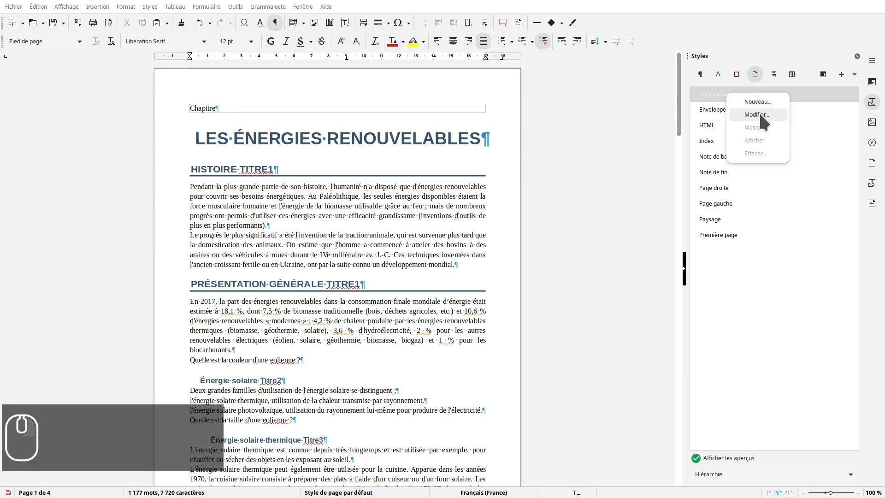
click(759, 113)
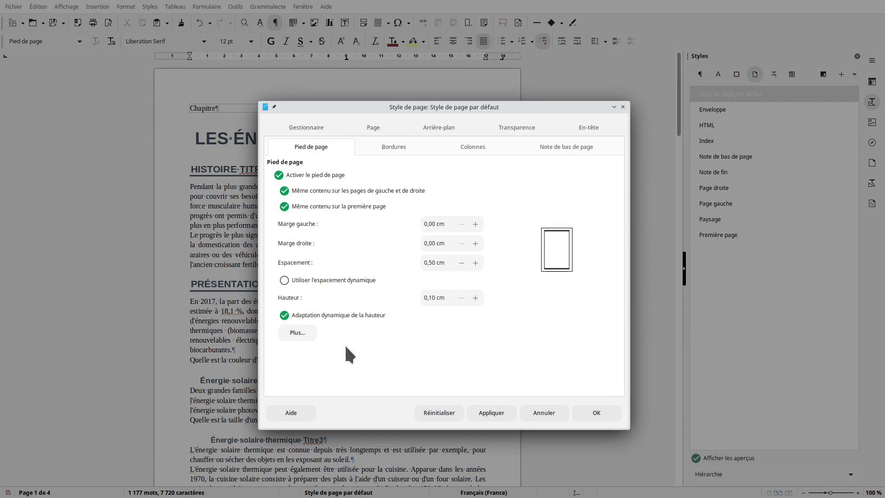
drag(405, 102, 530, 84)
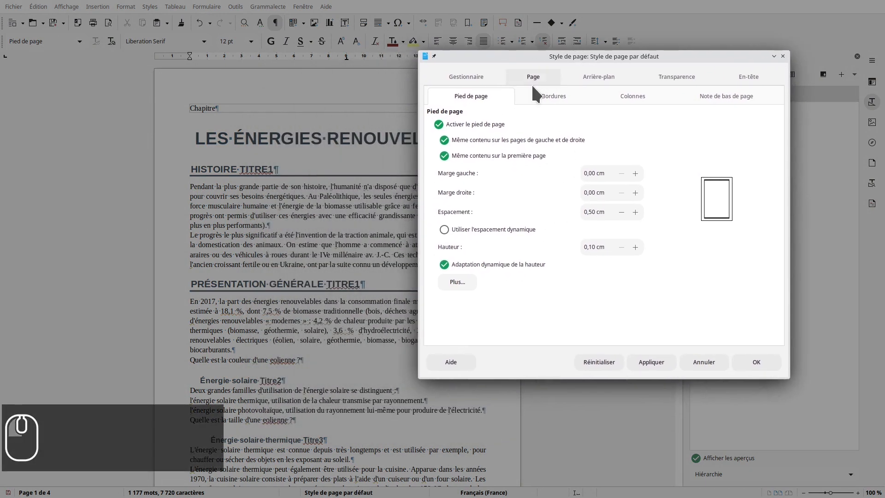
click(748, 70)
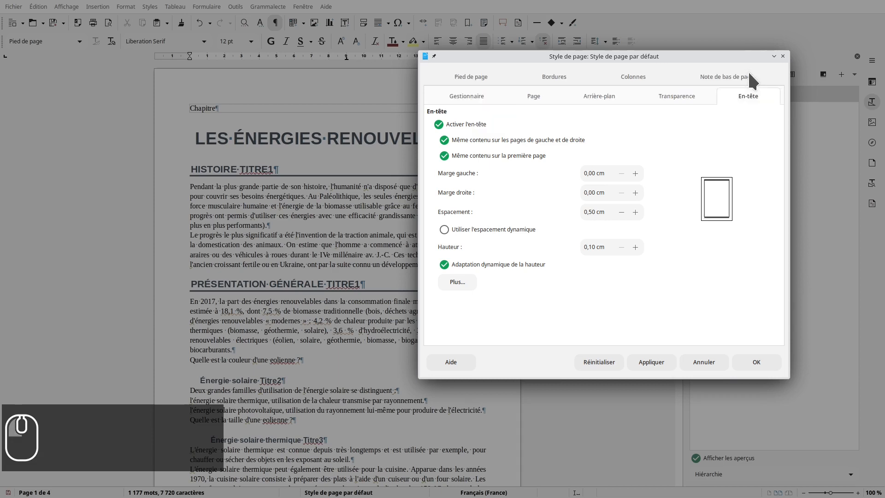
click(538, 95)
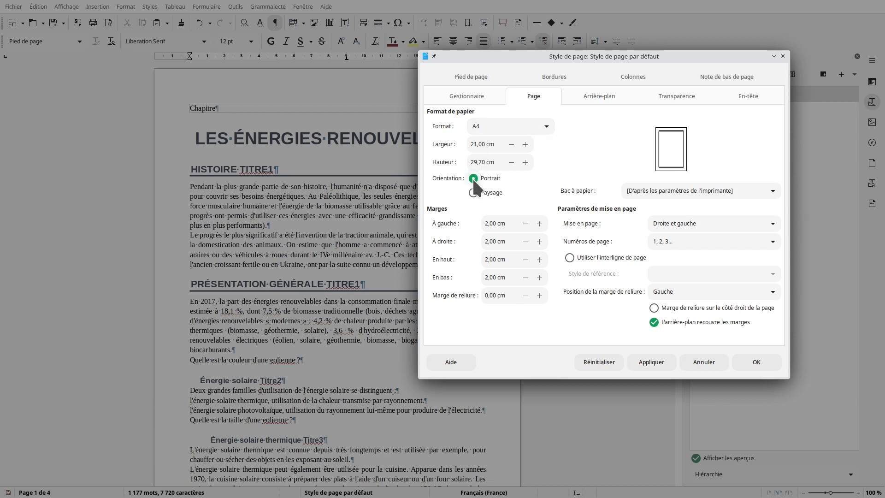
Set the default page style's left and right margins to 1,5 cm and apply the change.
drag(507, 223, 454, 223)
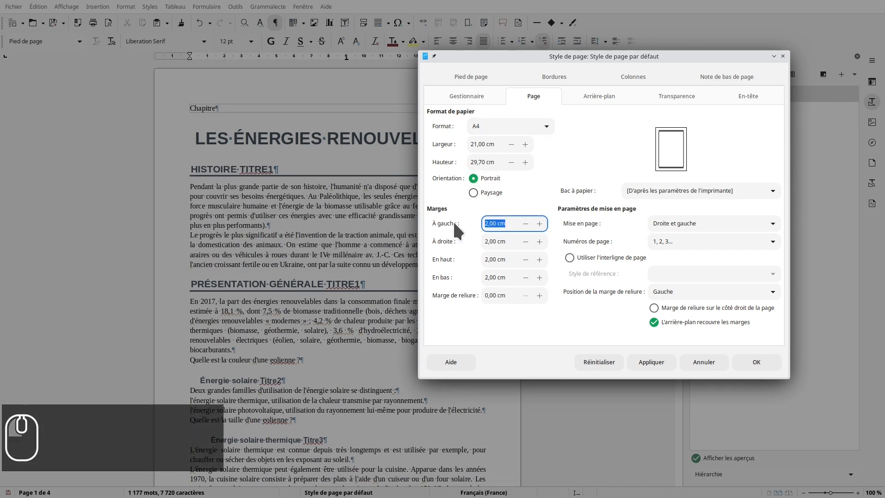
text(1)
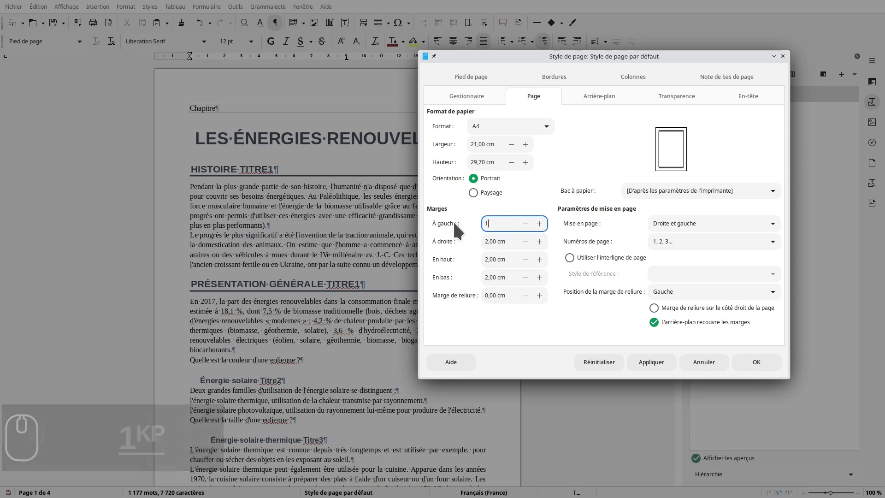
text(,)
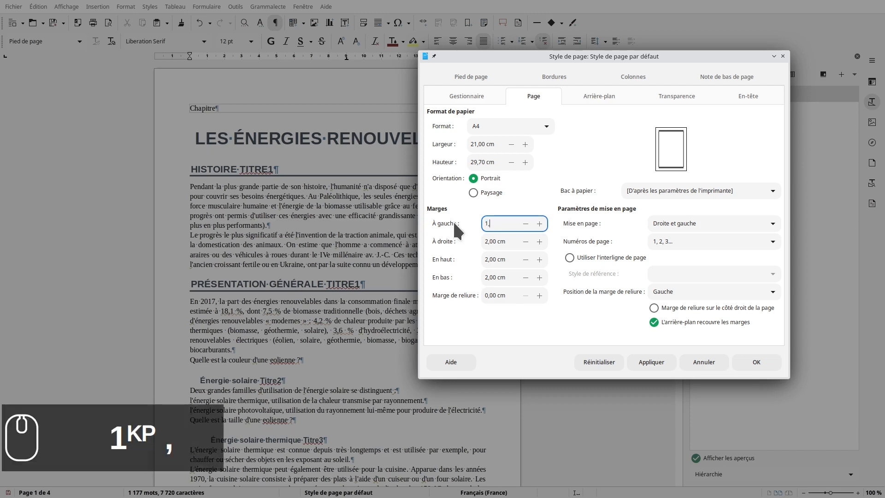
text(5)
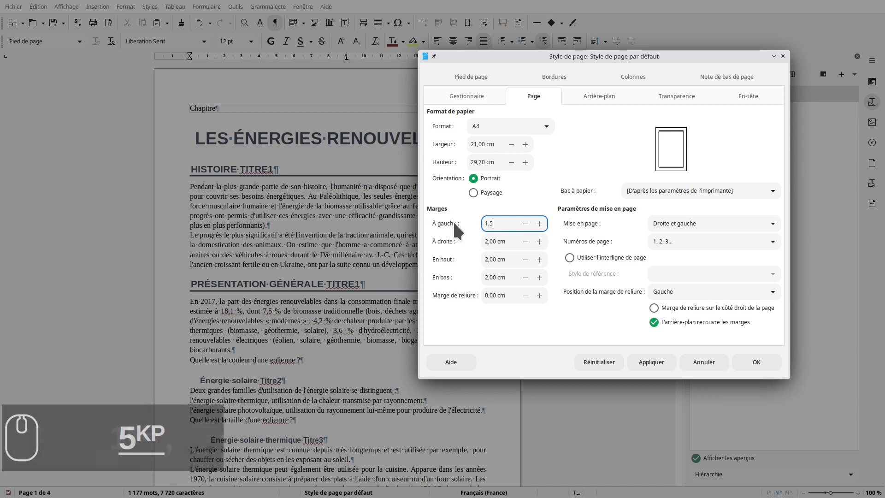
click(507, 241)
drag(507, 241, 466, 240)
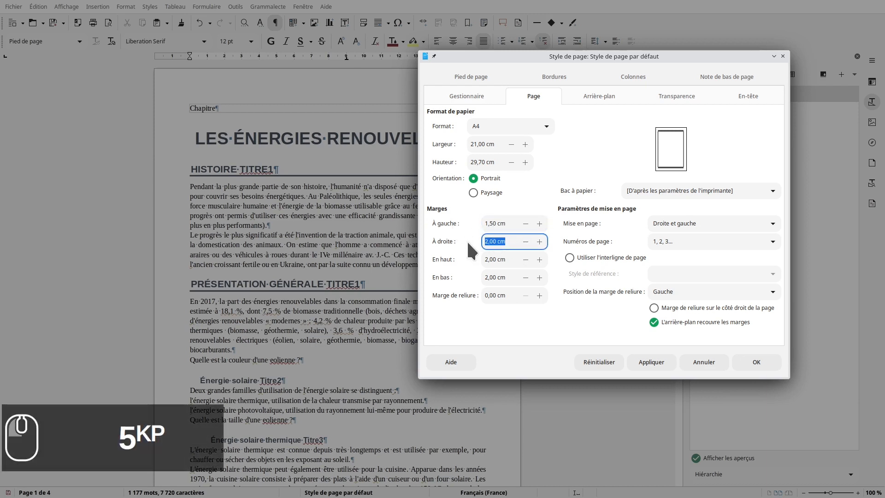
text(1,5)
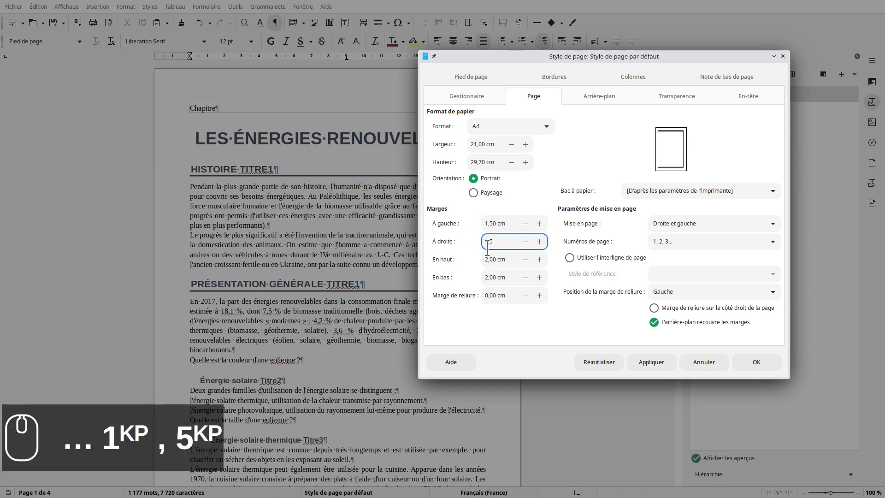
click(659, 362)
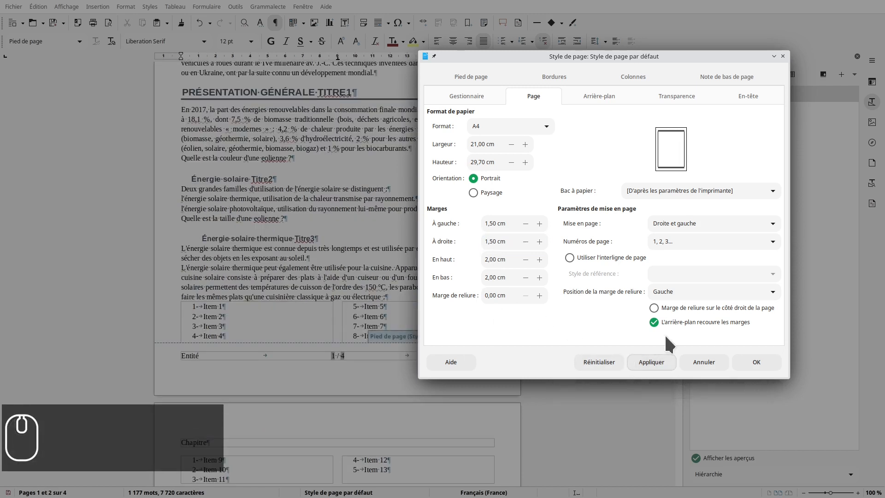
click(756, 362)
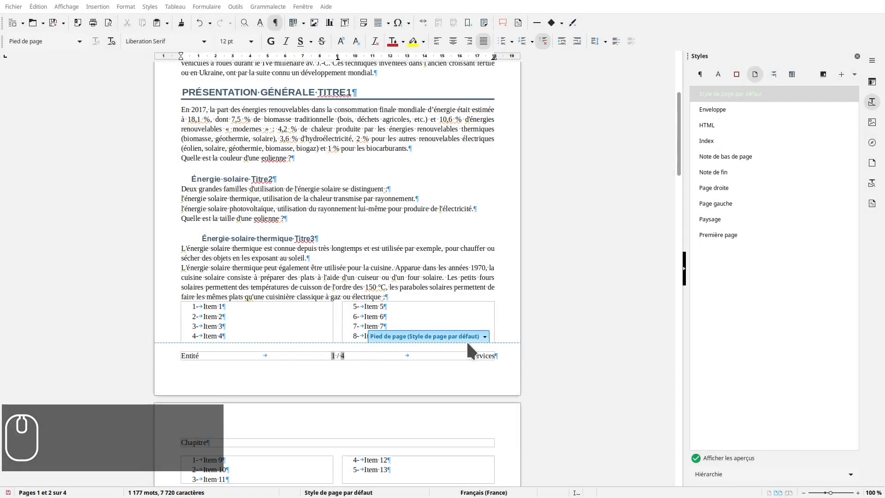
Check the header, footer and margins on the first pages in print preview, and return to editing.
scroll(478, 257, up, 2)
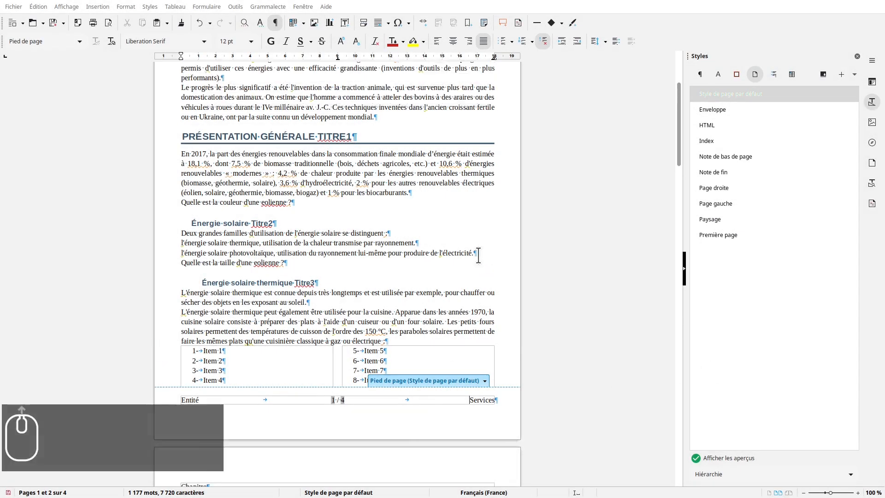
scroll(478, 256, up, 5)
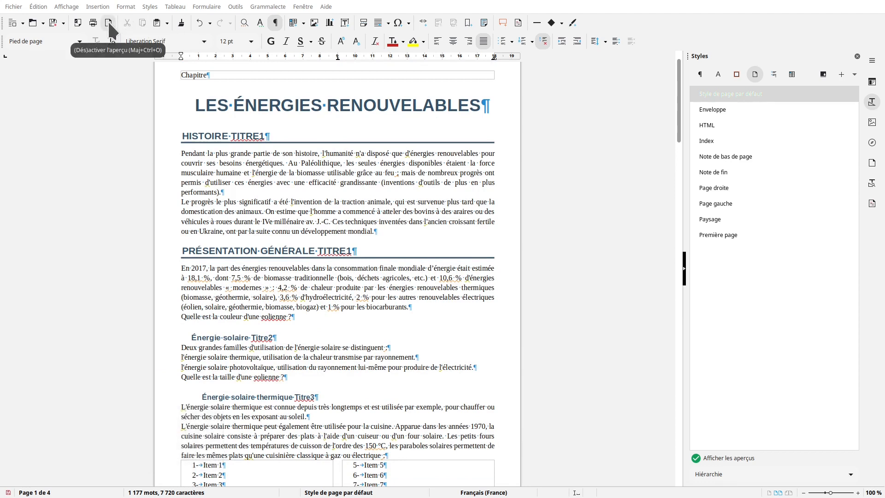
click(108, 21)
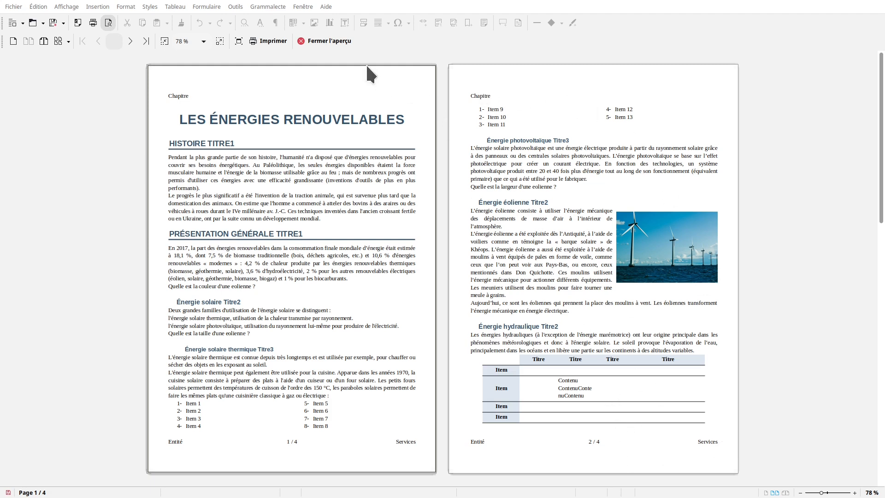
click(328, 41)
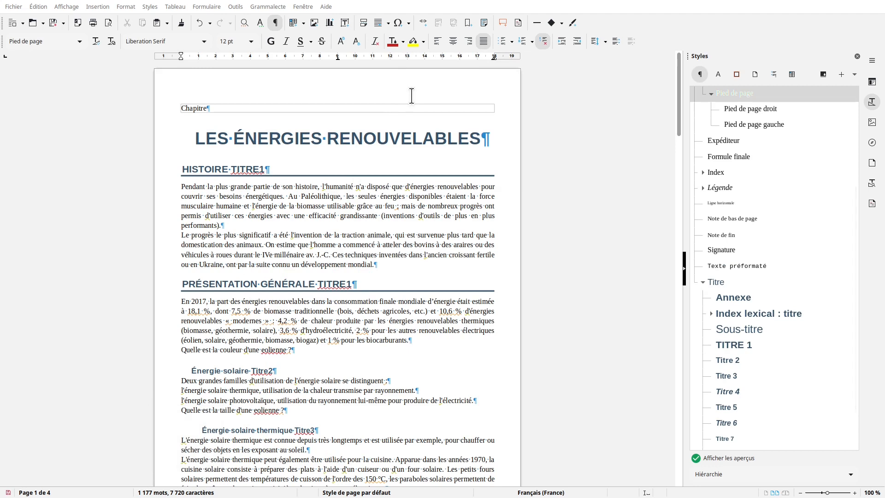
Set the default page style's top and bottom margins to 1 cm and check the pages in print preview.
click(753, 72)
right_click(724, 92)
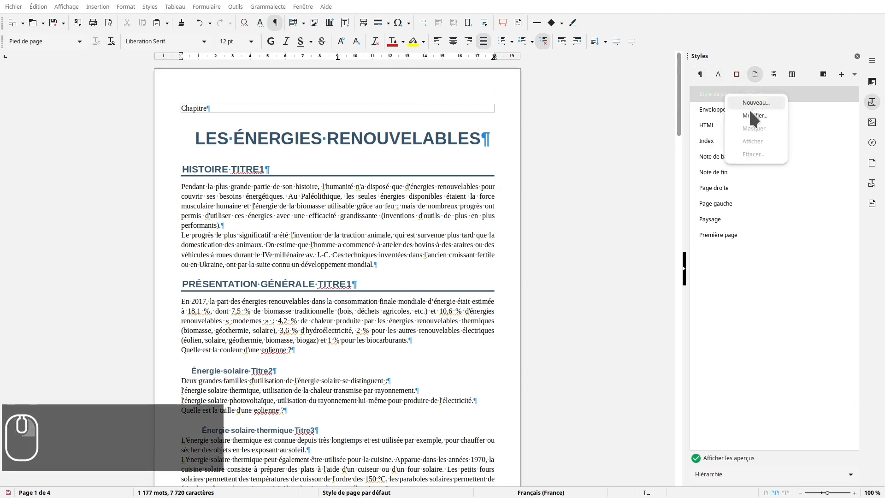
click(752, 115)
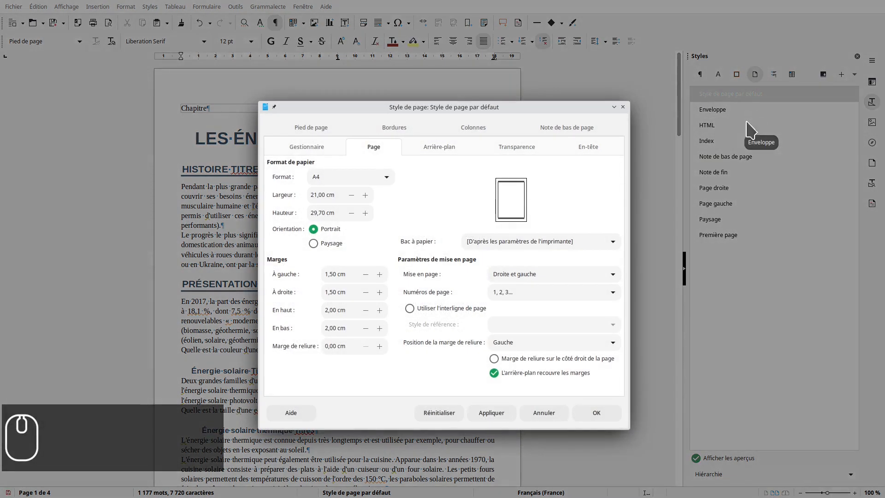
drag(340, 307, 302, 303)
text(1)
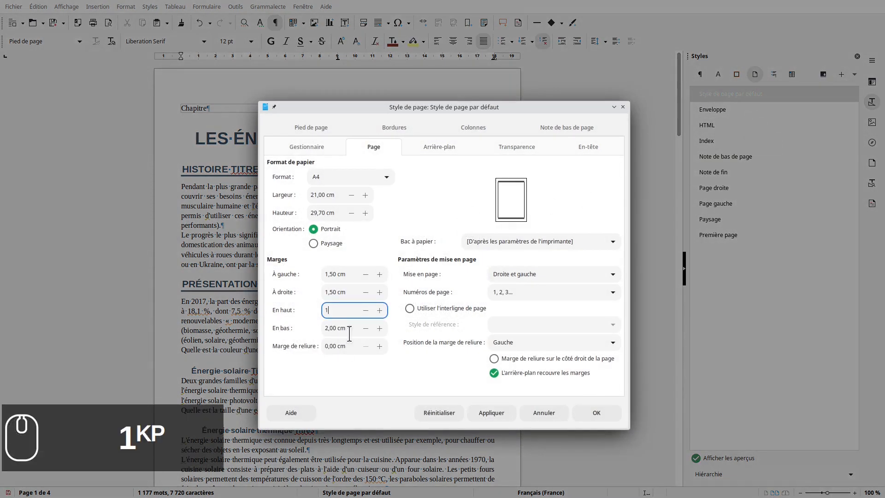
drag(353, 327, 326, 327)
text(1)
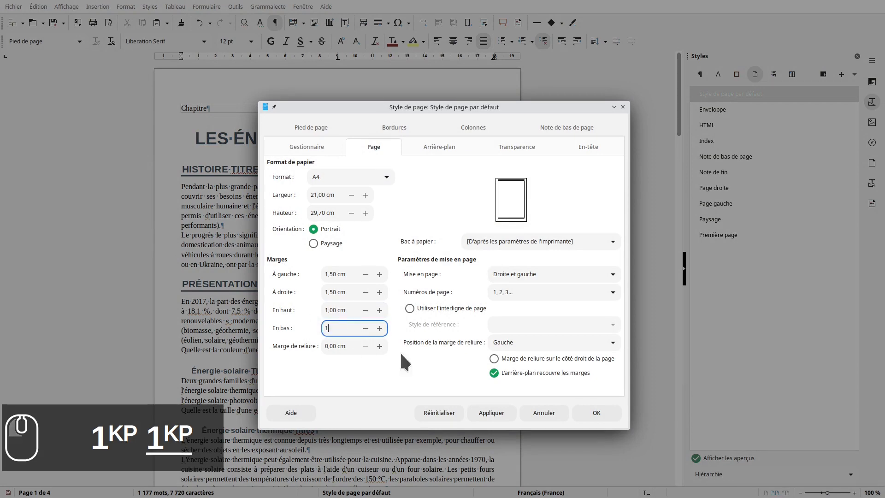
click(491, 412)
click(597, 412)
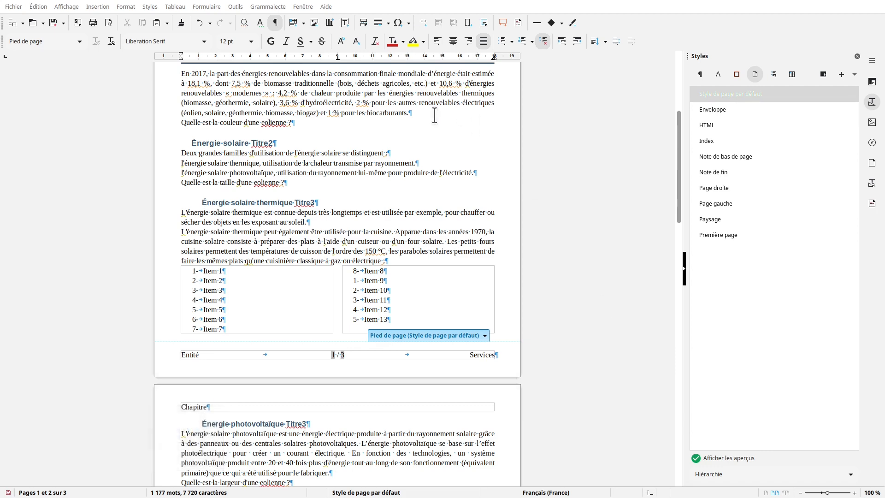
click(109, 22)
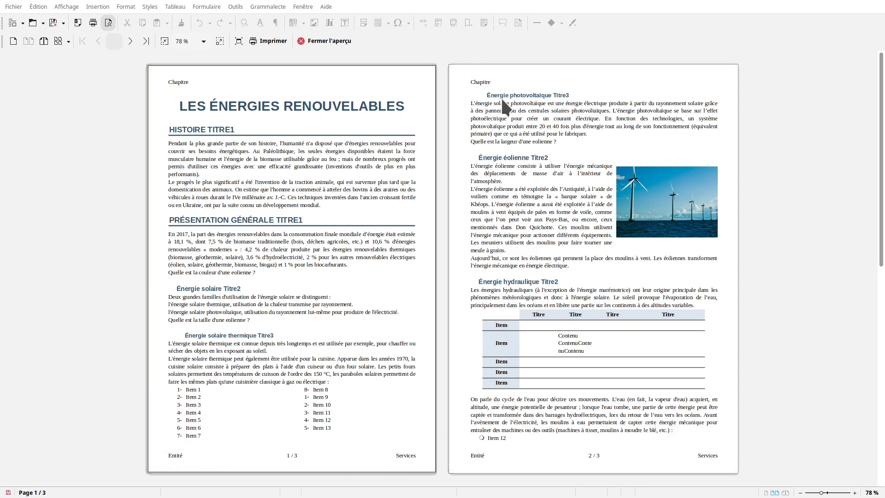
click(311, 35)
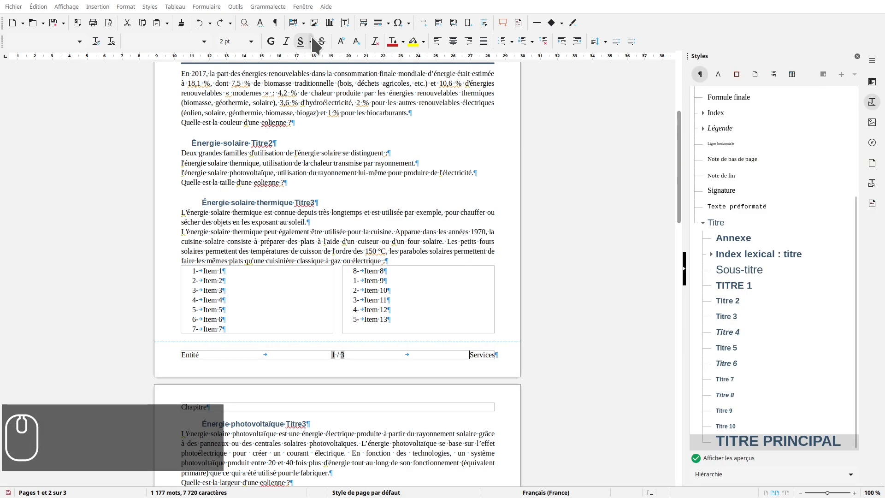
Give the footer a bottom border line in Bleu foncé 2 with the Épais (2,25 pt) width.
click(485, 336)
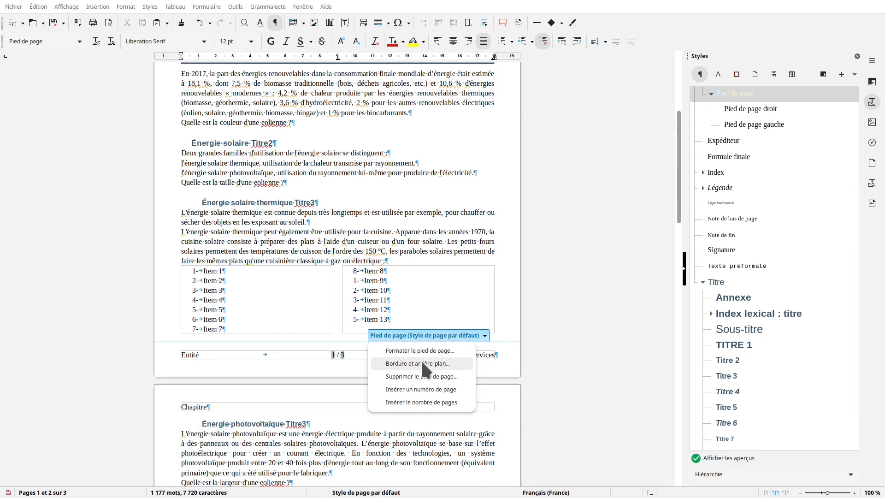
click(422, 363)
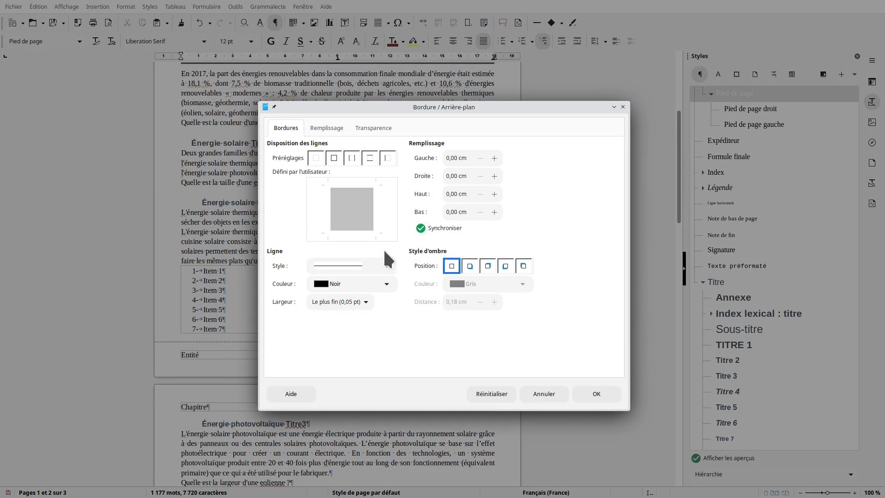
click(387, 283)
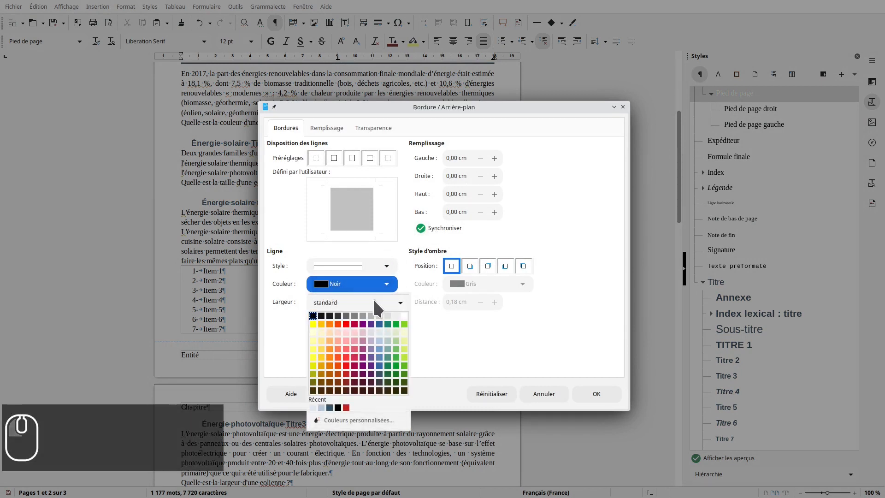
click(379, 373)
click(346, 303)
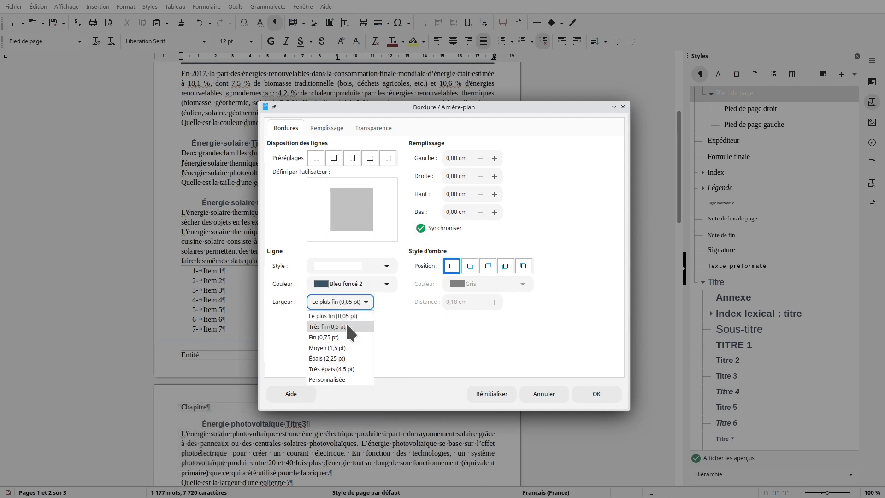
click(345, 332)
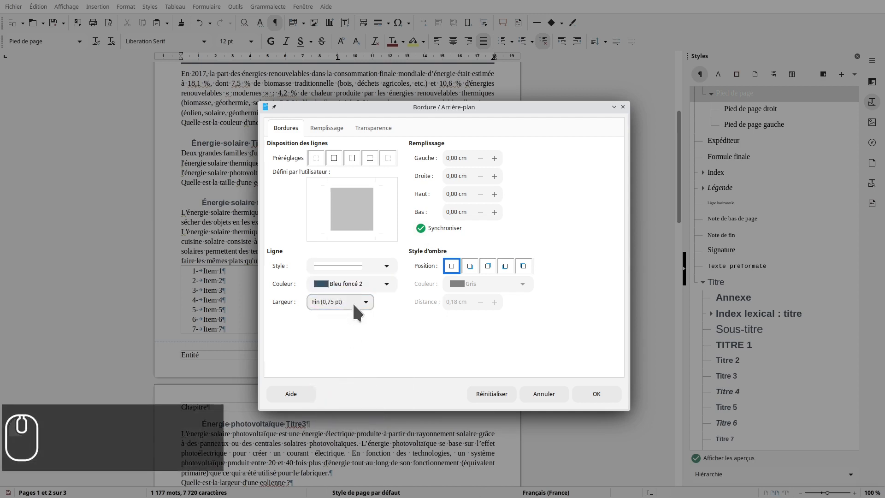
click(364, 299)
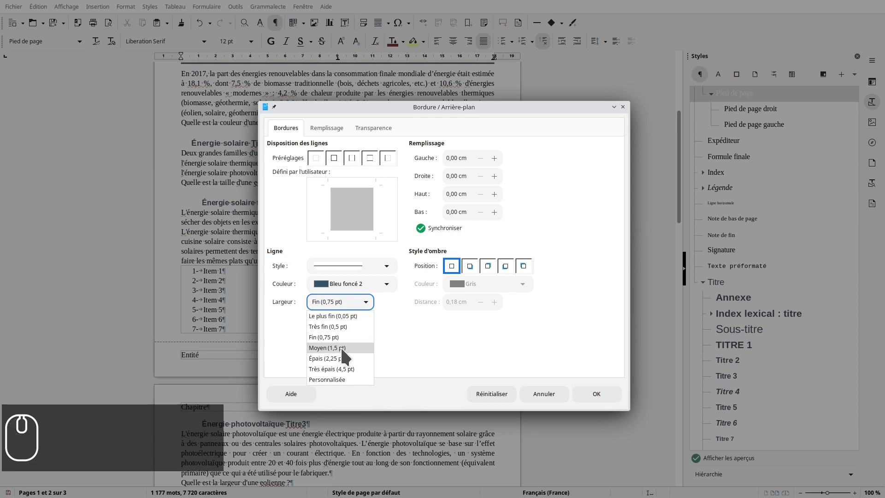
click(342, 359)
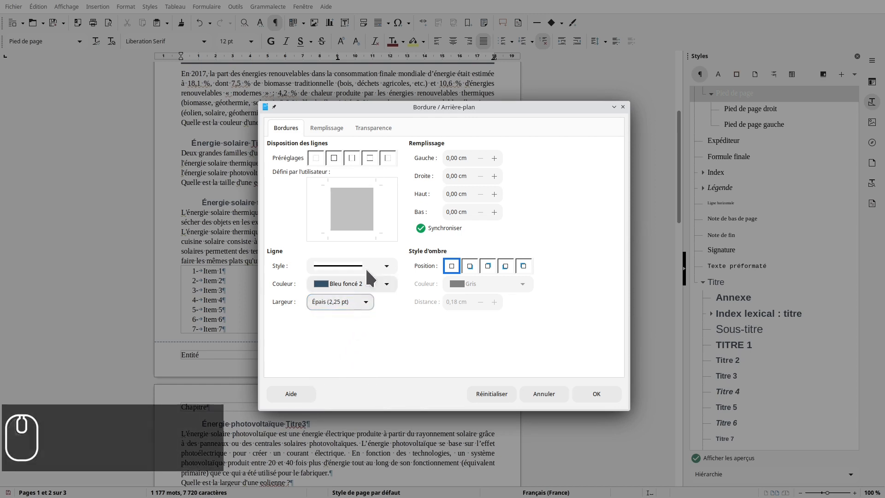
click(352, 232)
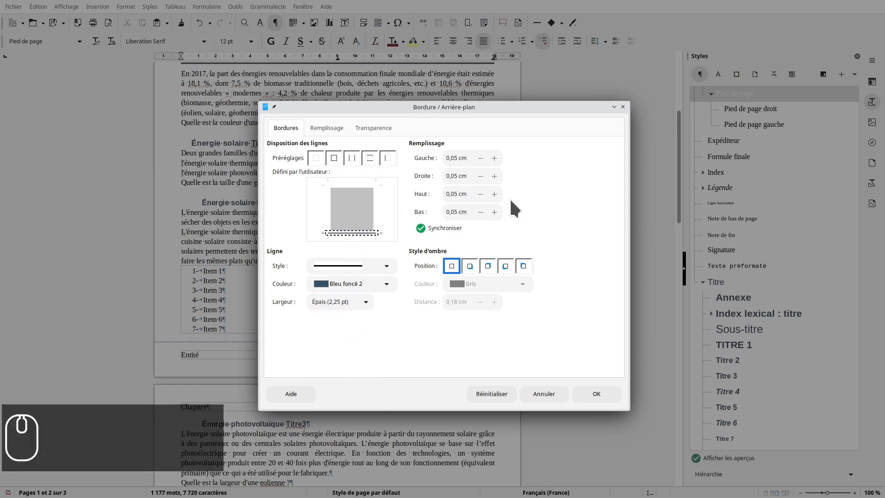
Unlink the footer border's padding values, set the top padding to 0,35 cm and apply the border.
click(420, 227)
click(494, 194)
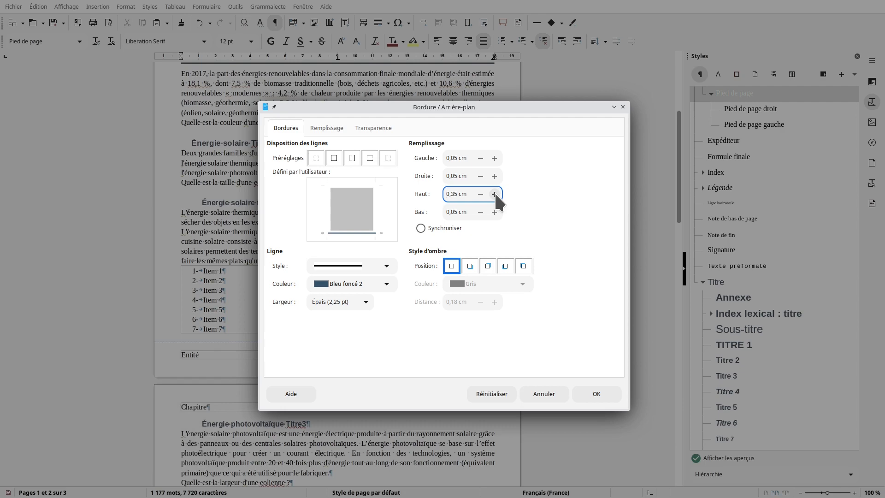
click(597, 394)
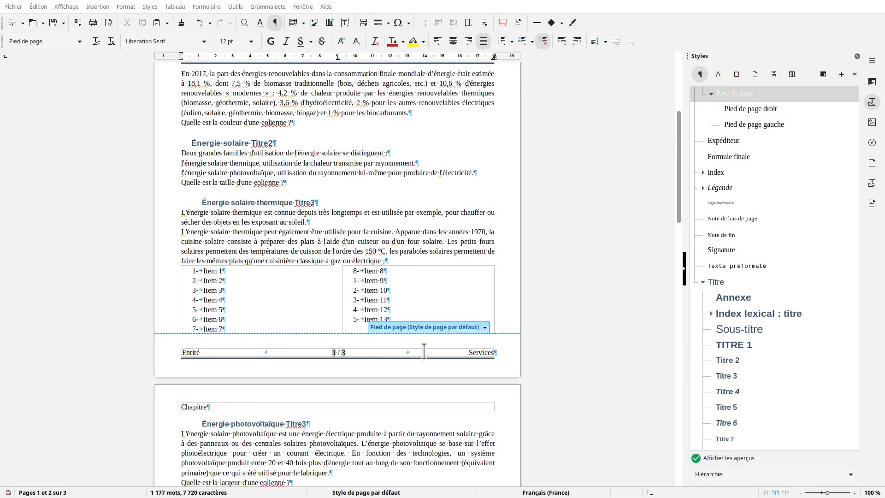
Remove the footer's bottom border line, add a top border line in Bleu foncé 2 at Épais (2,25 pt) instead, and apply it.
click(484, 327)
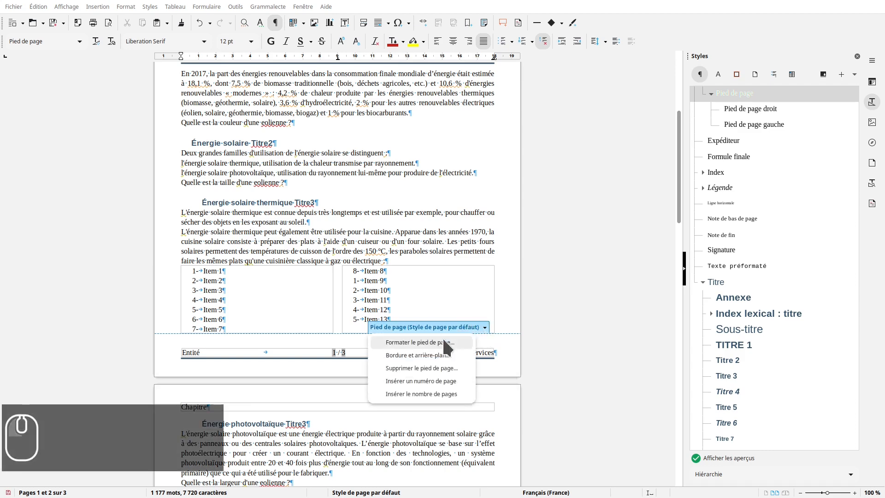
click(435, 354)
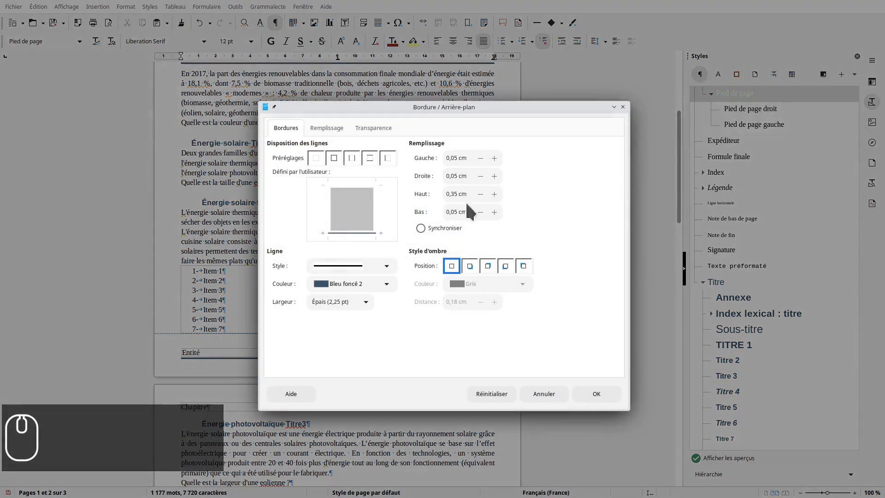
click(351, 185)
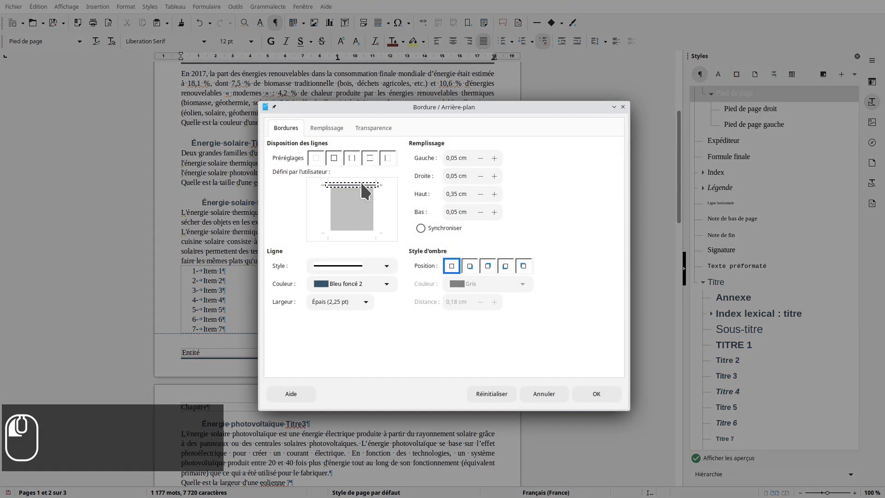
click(595, 392)
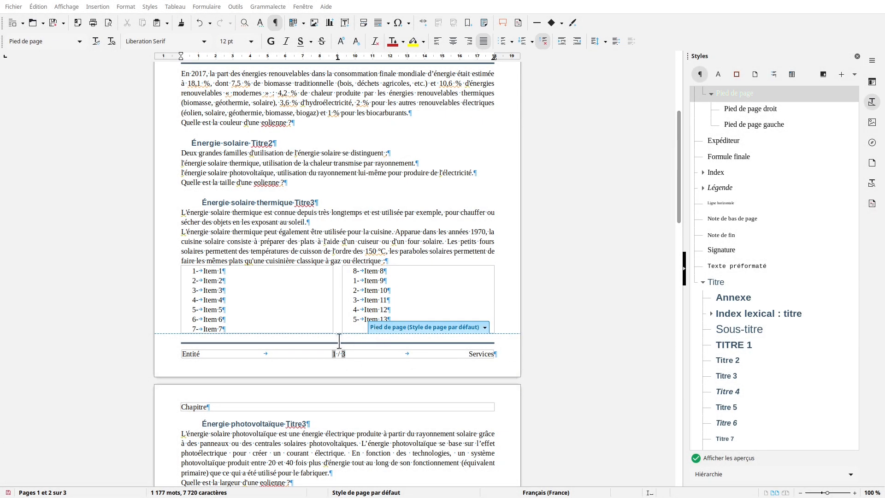
Check the footer border on every page of the document in print preview, and close the preview.
scroll(278, 159, up, 3)
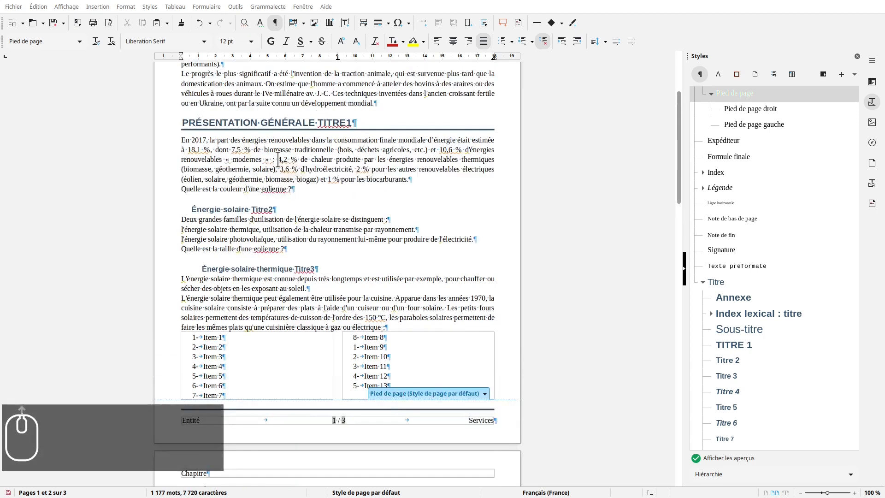
scroll(278, 159, up, 6)
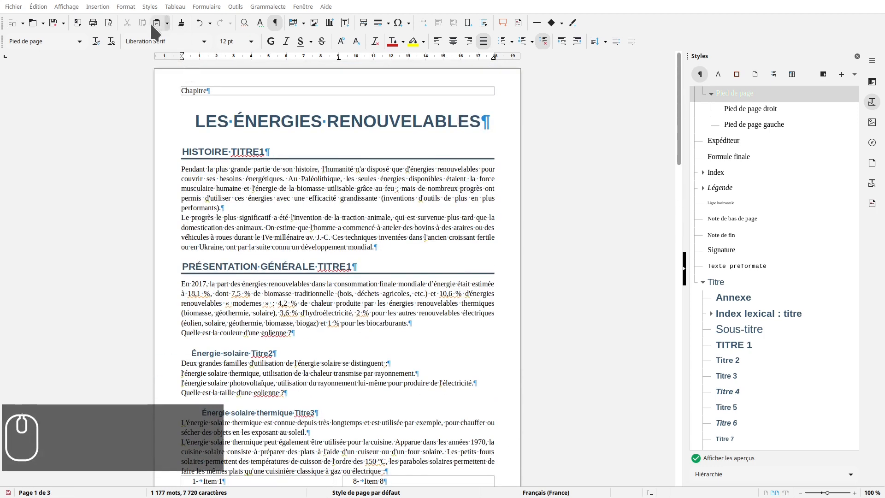
click(110, 24)
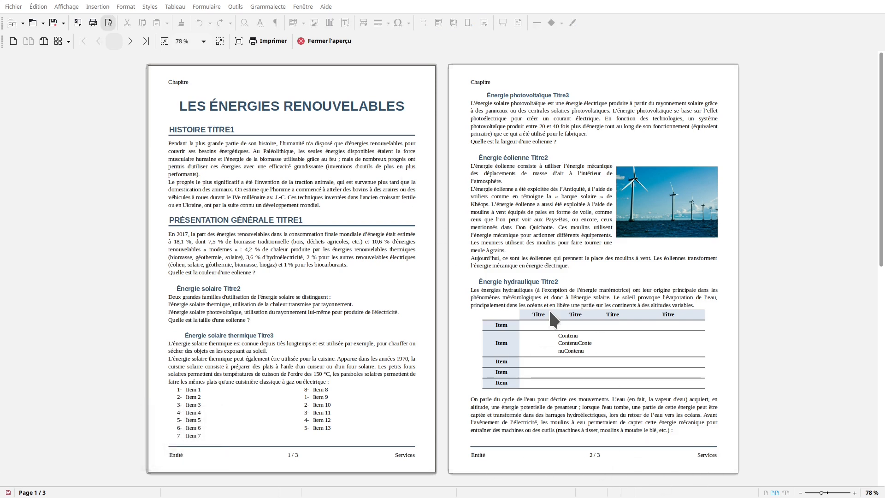
scroll(549, 309, down, 2)
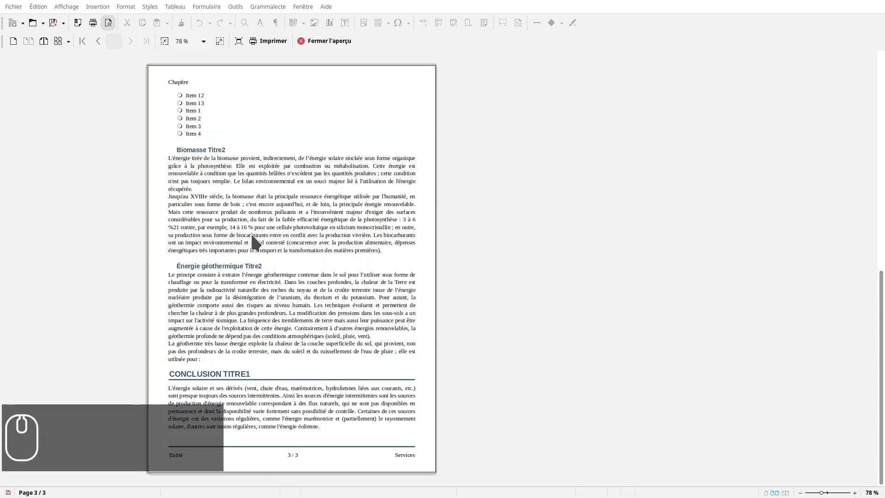
scroll(225, 198, up, 2)
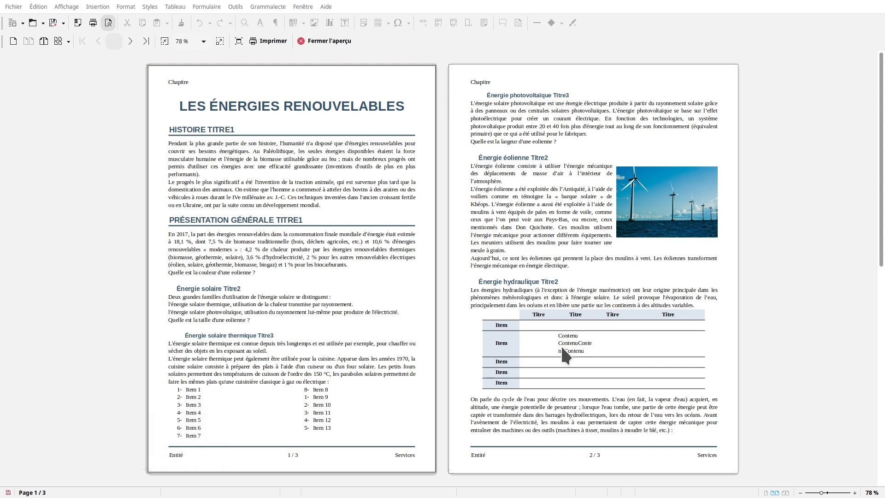
click(325, 40)
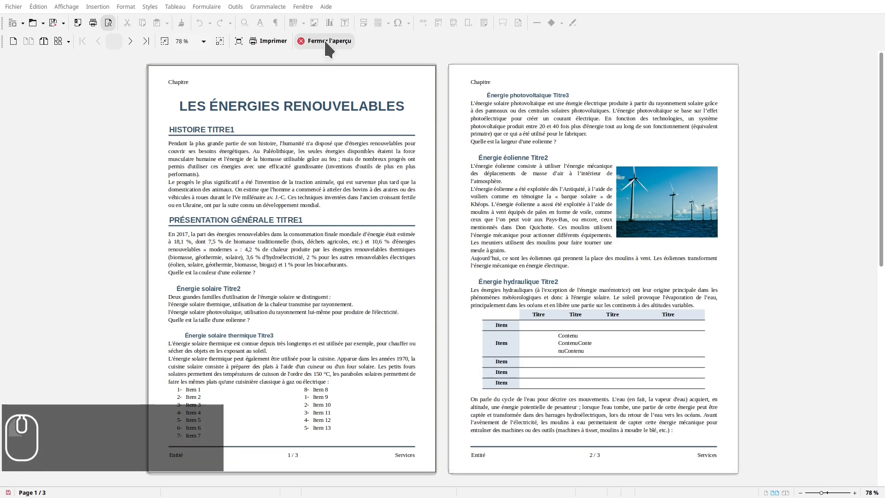